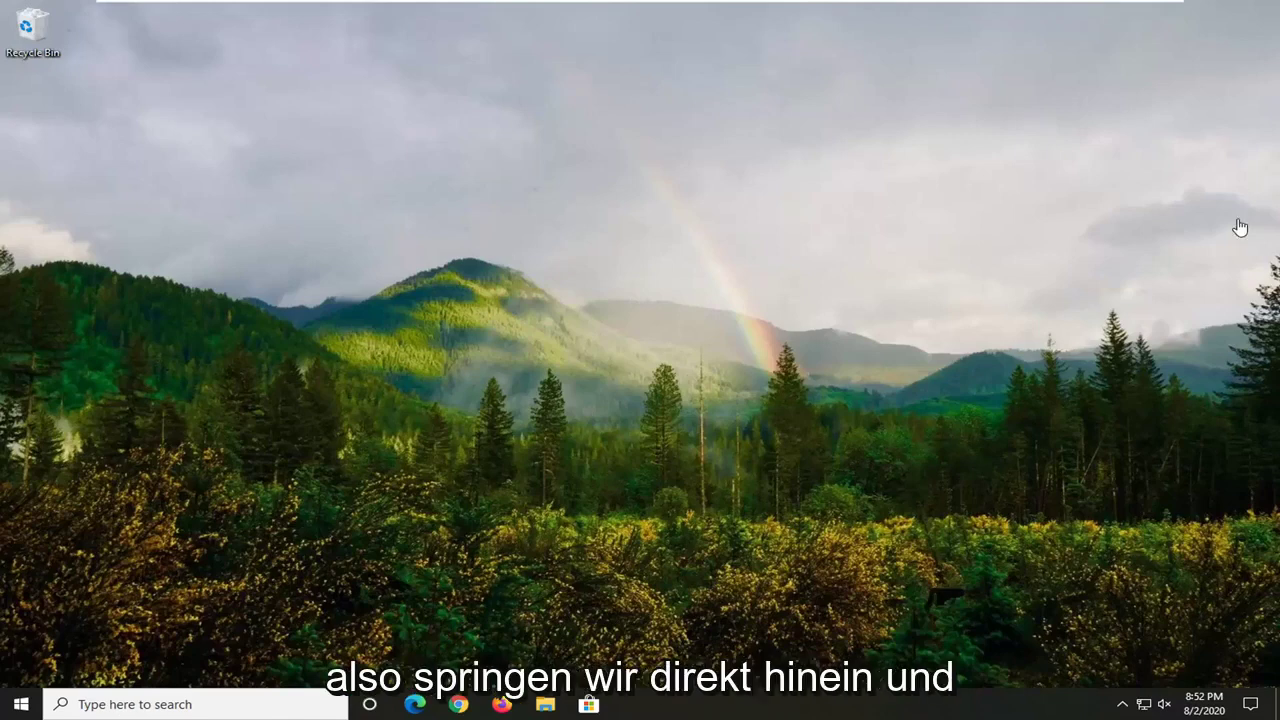
- Open Device Manager by searching 'device manager' from the Start menu
click(13, 708)
text(device manager)
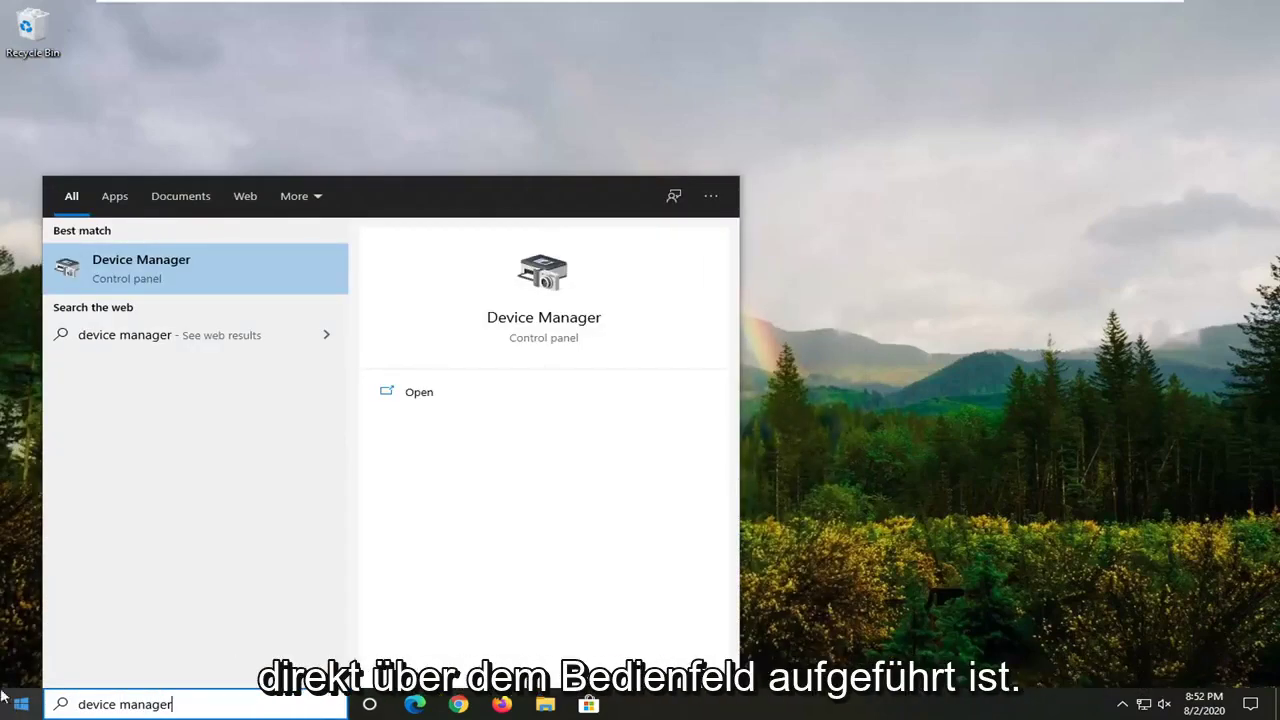
click(178, 265)
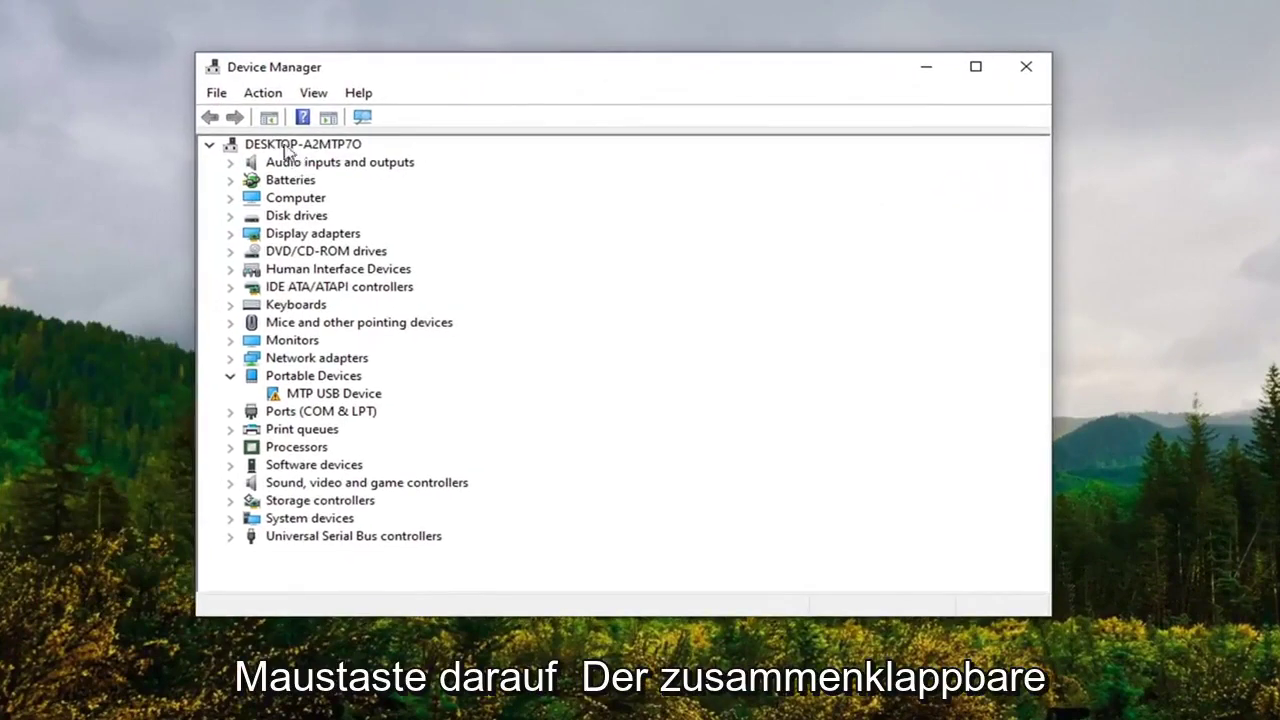
- Launch the Add Hardware Wizard via Action > Add legacy hardware on the computer node
click(208, 145)
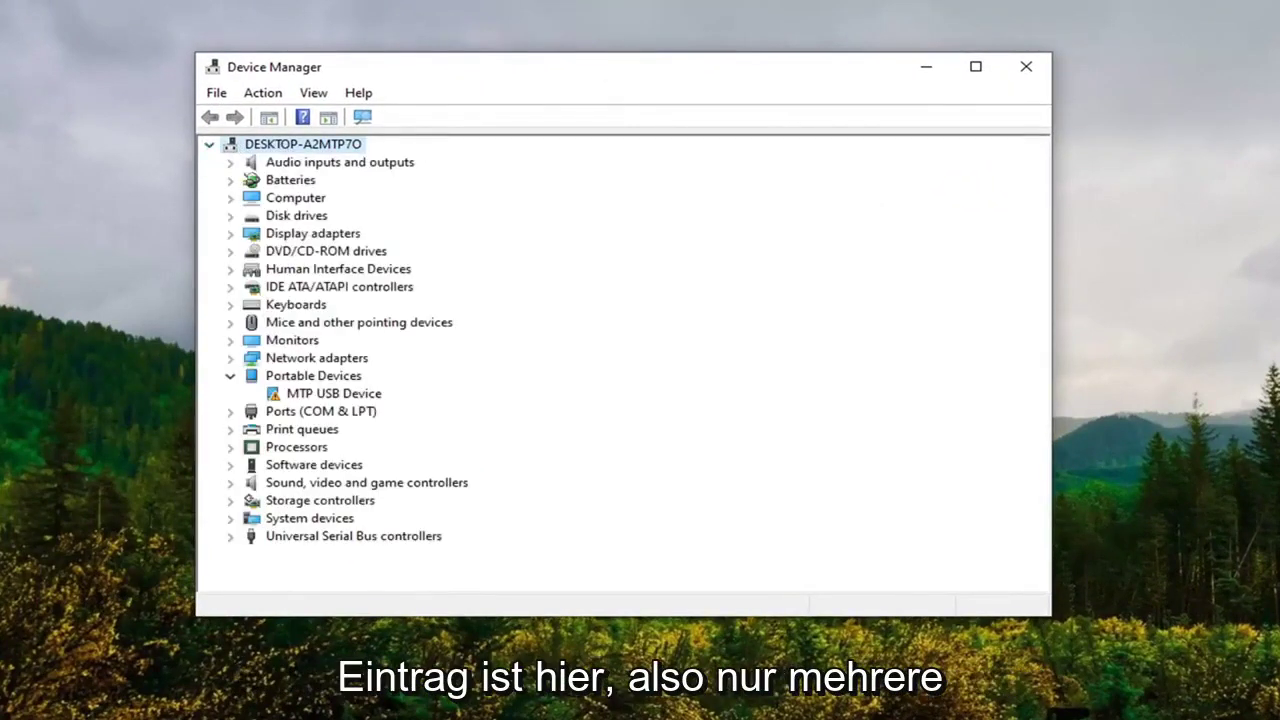
click(266, 100)
click(280, 140)
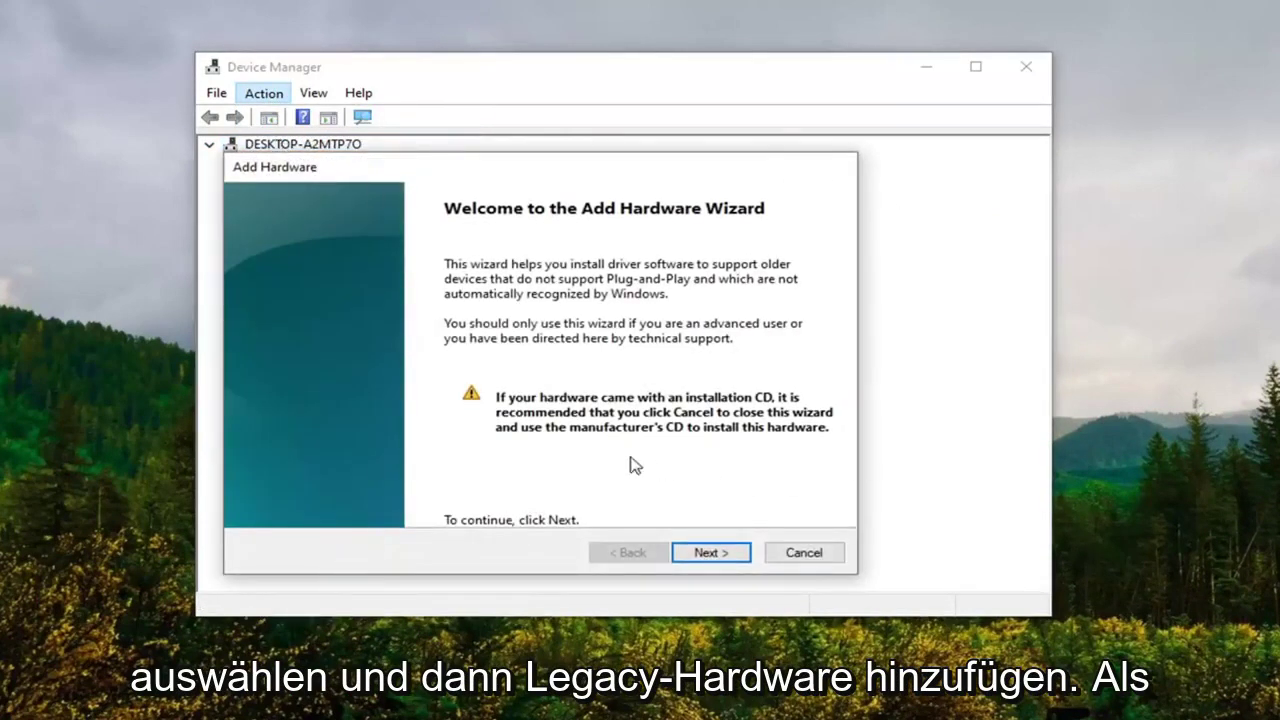
- Choose manual installation from a list and select Display adapters as the hardware type
click(722, 553)
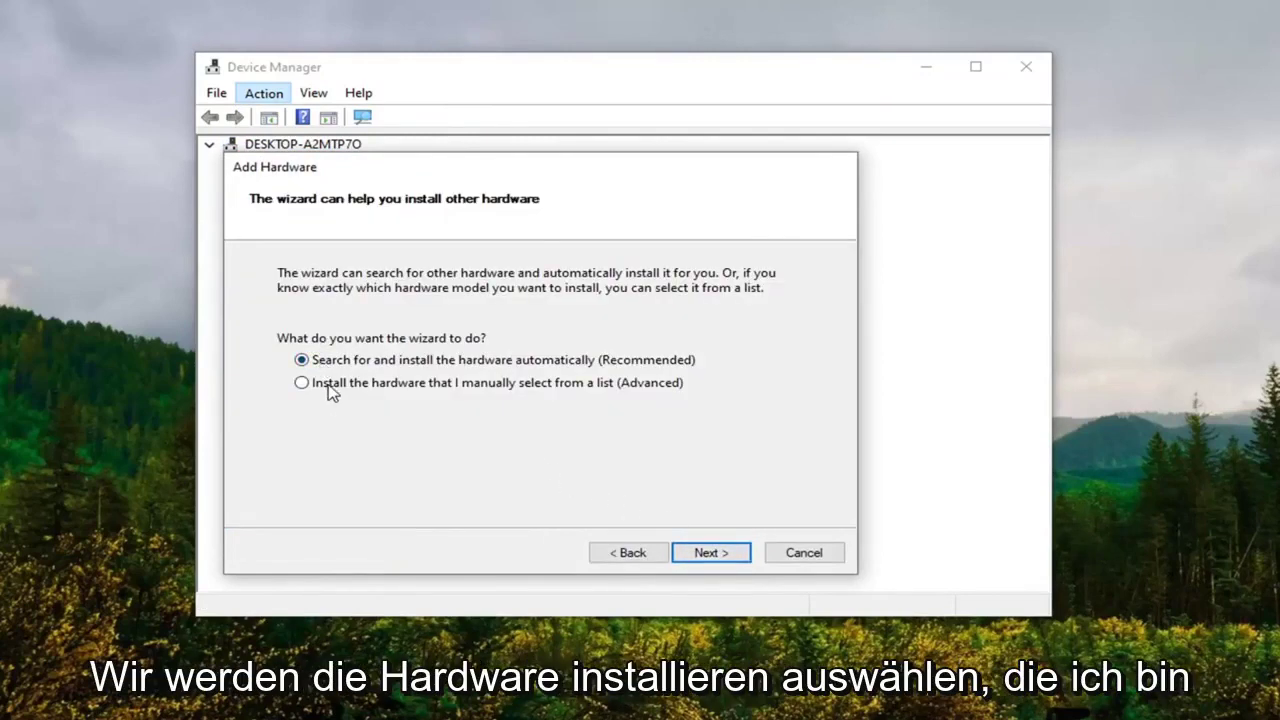
click(329, 385)
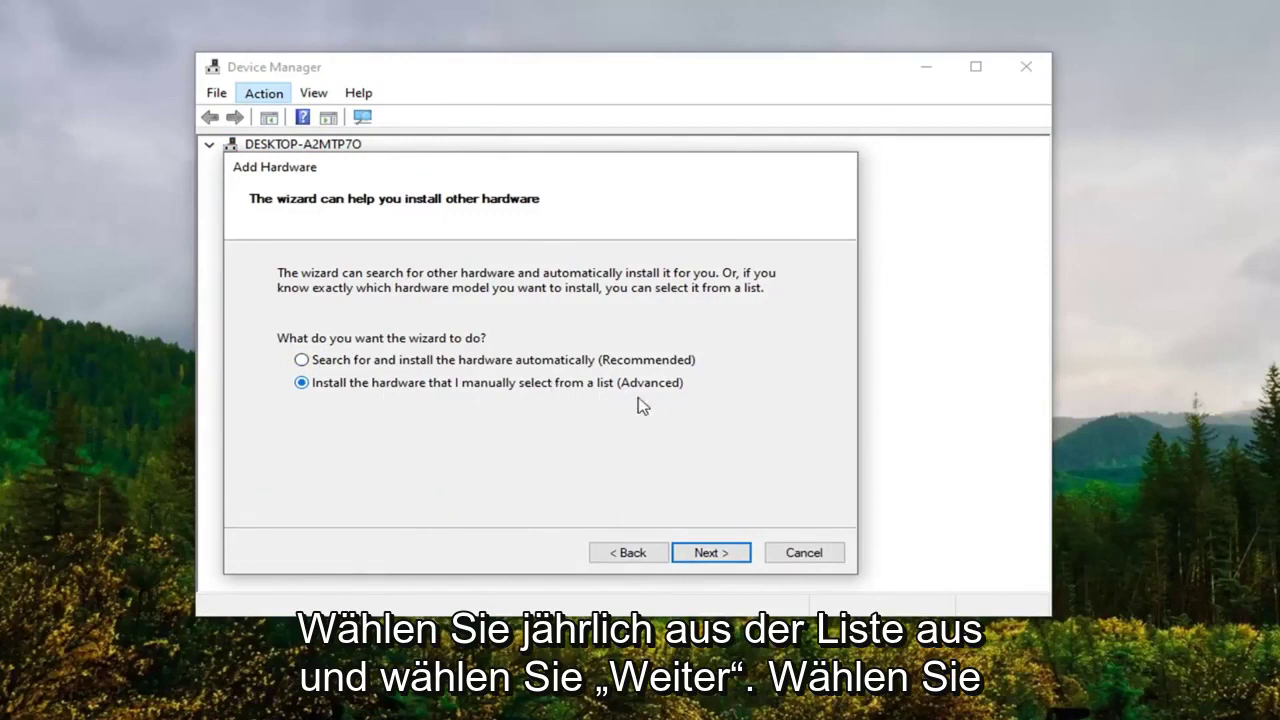
click(733, 556)
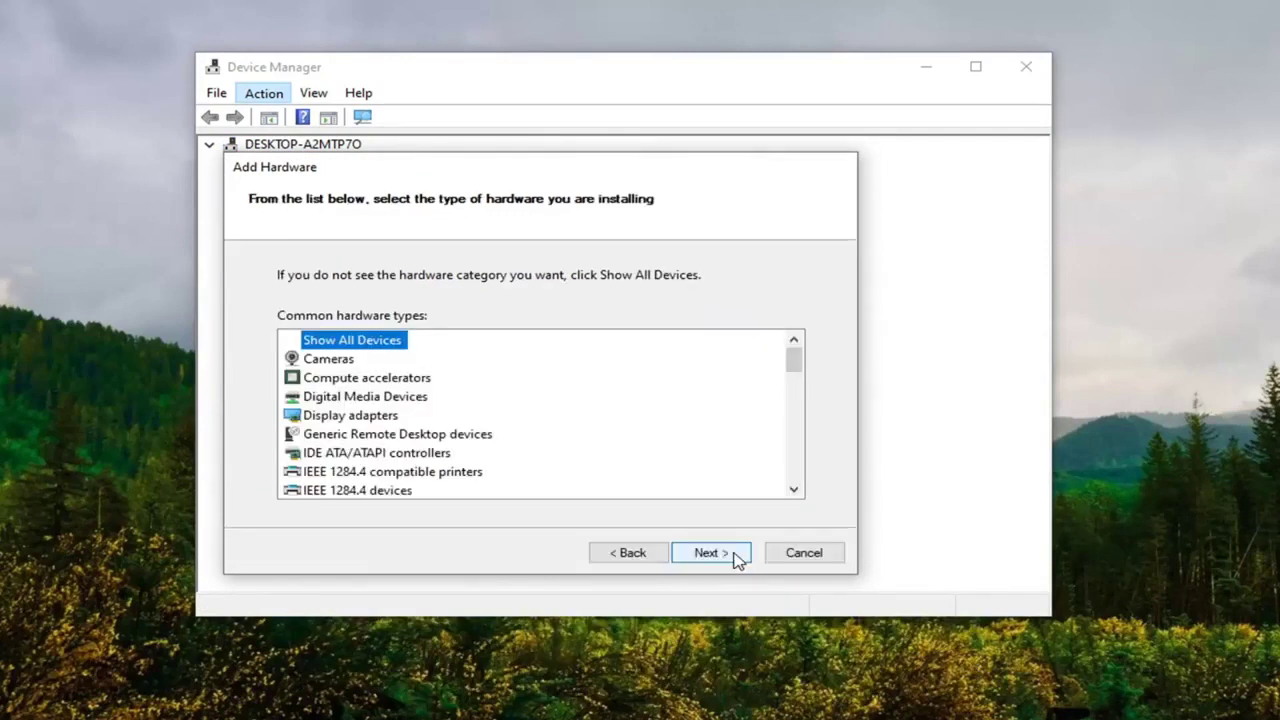
click(349, 417)
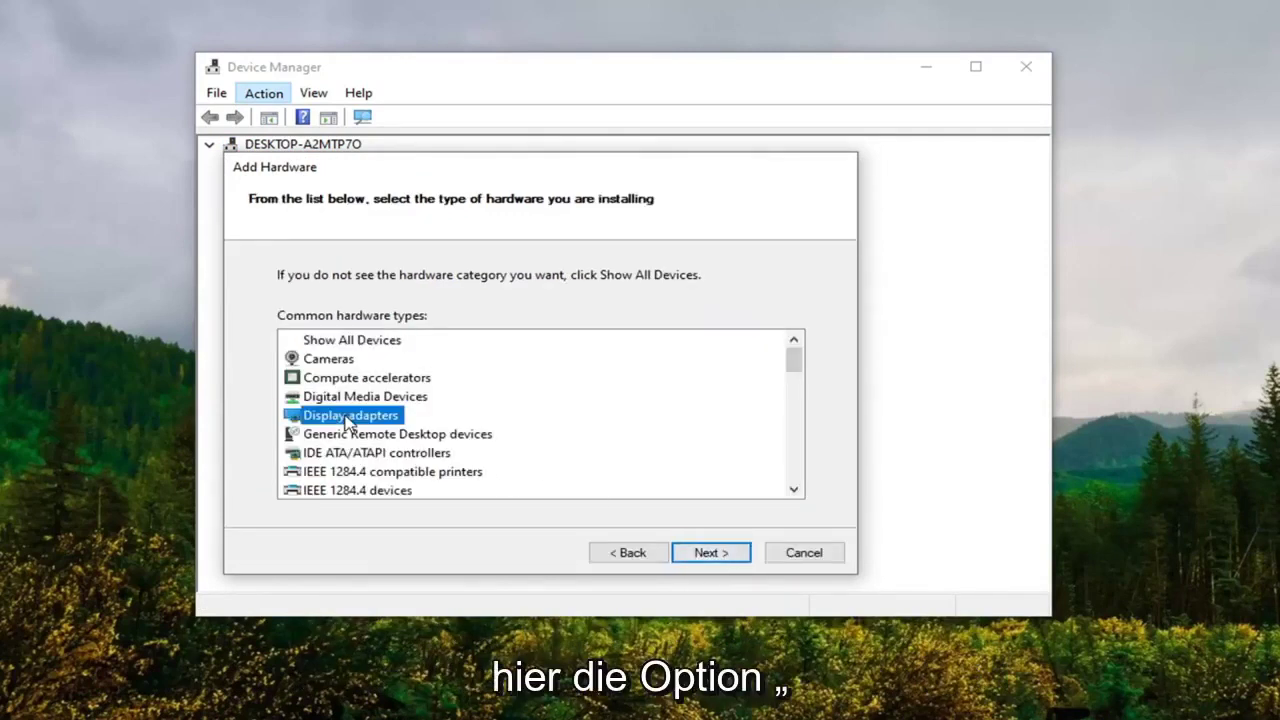
- Pick Microsoft > Microsoft Remote Display Adapter and install it, ending with a Code 31 warning
click(718, 555)
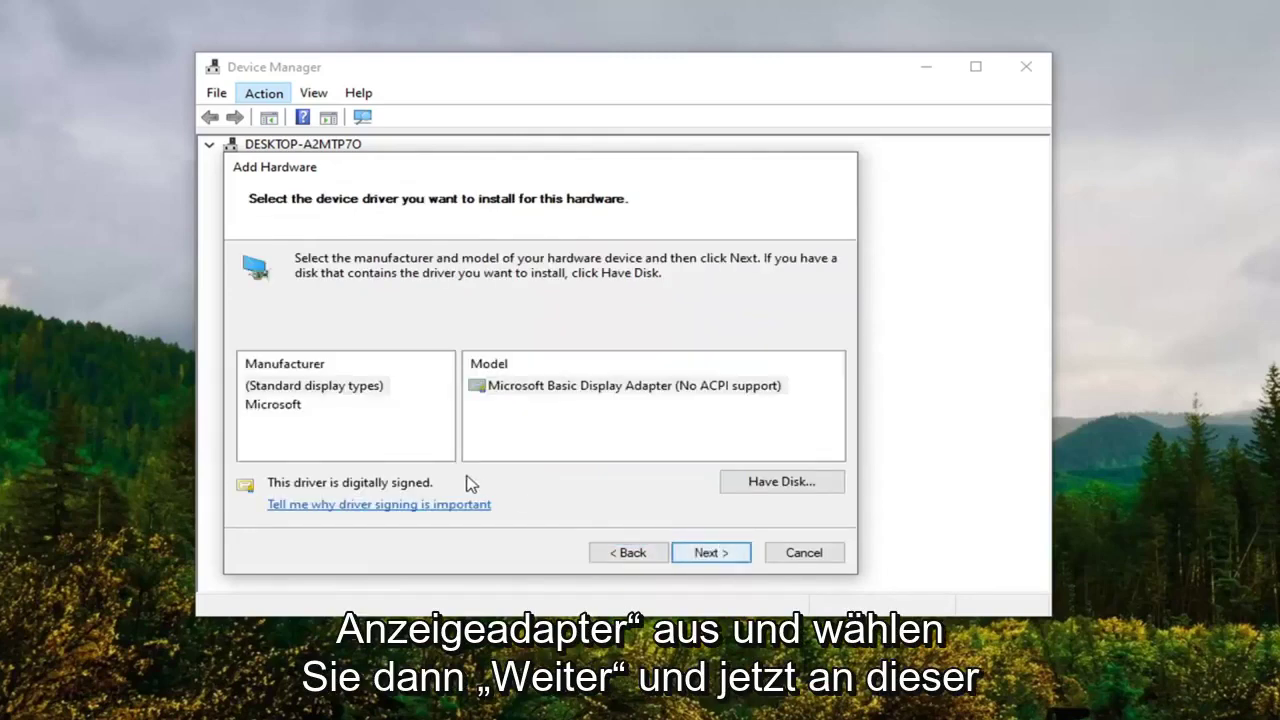
click(285, 405)
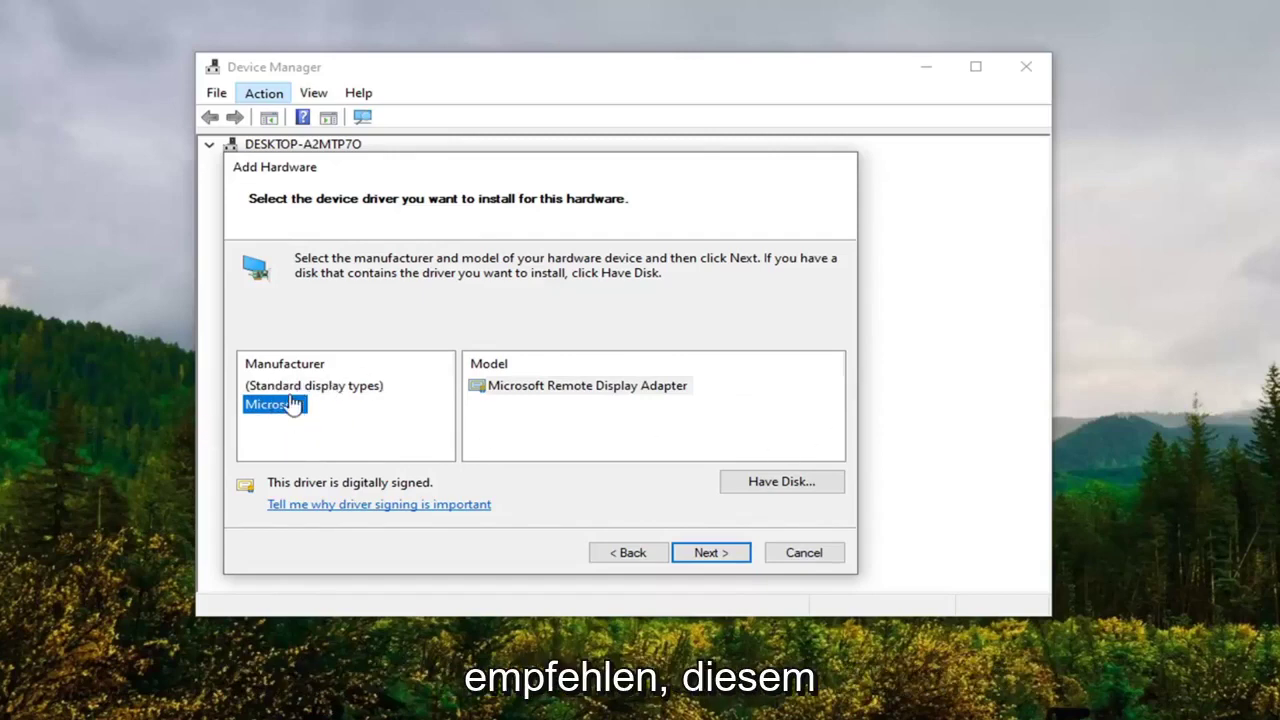
click(570, 386)
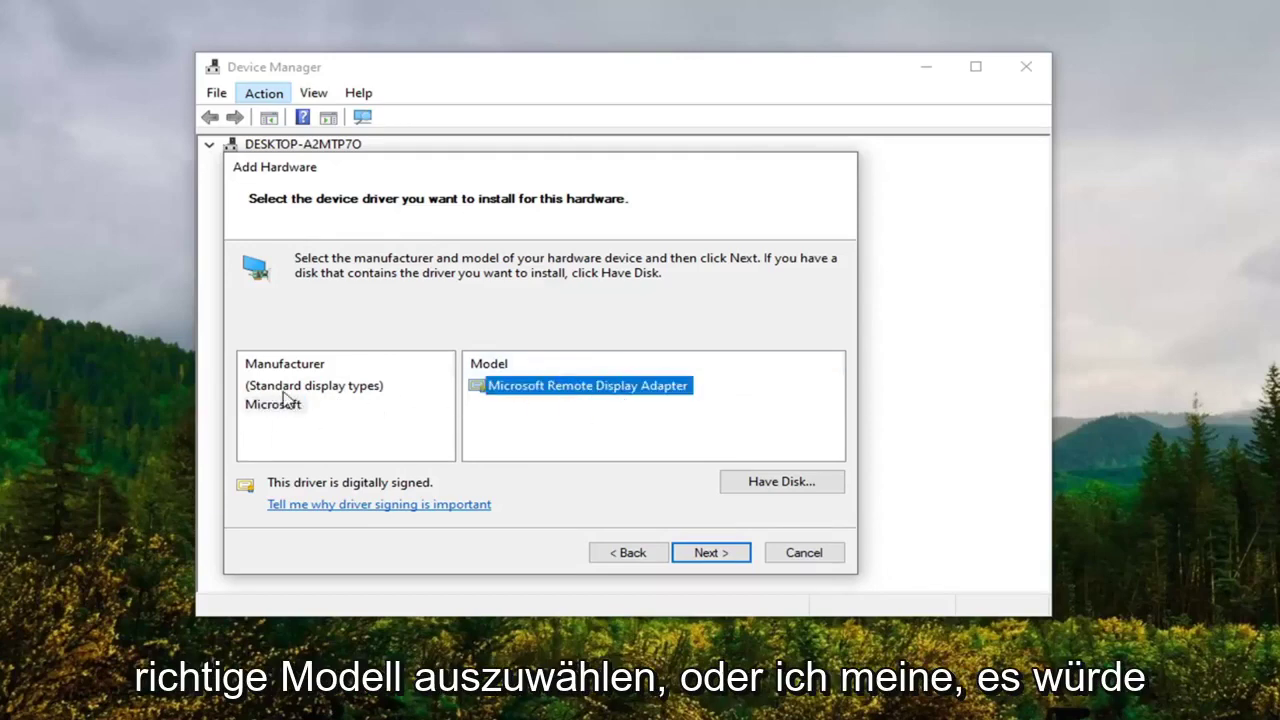
click(285, 404)
click(612, 388)
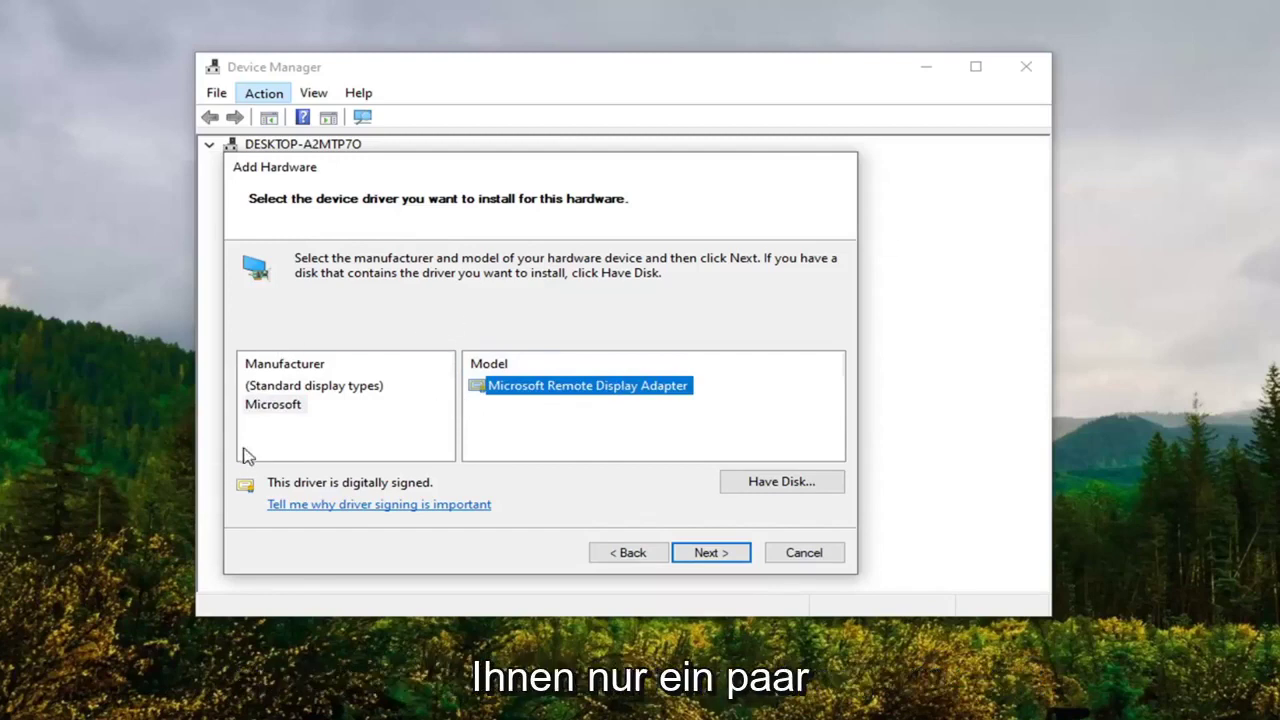
click(278, 405)
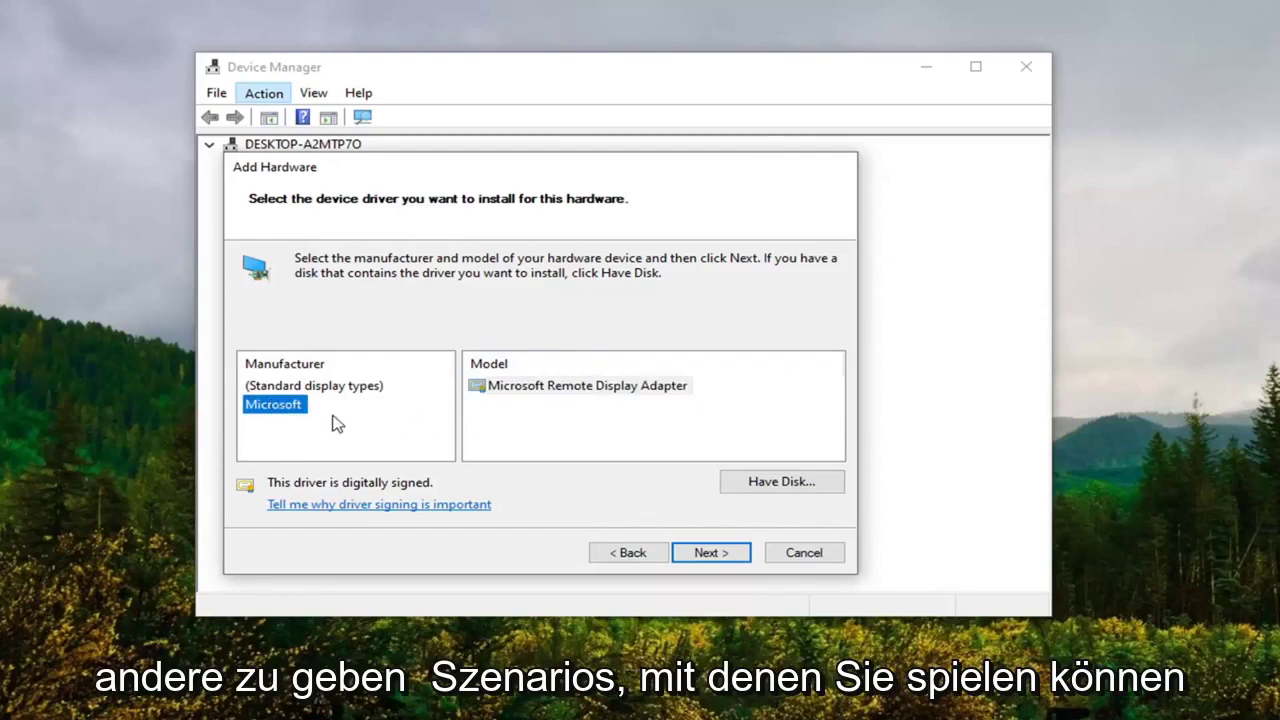
click(582, 388)
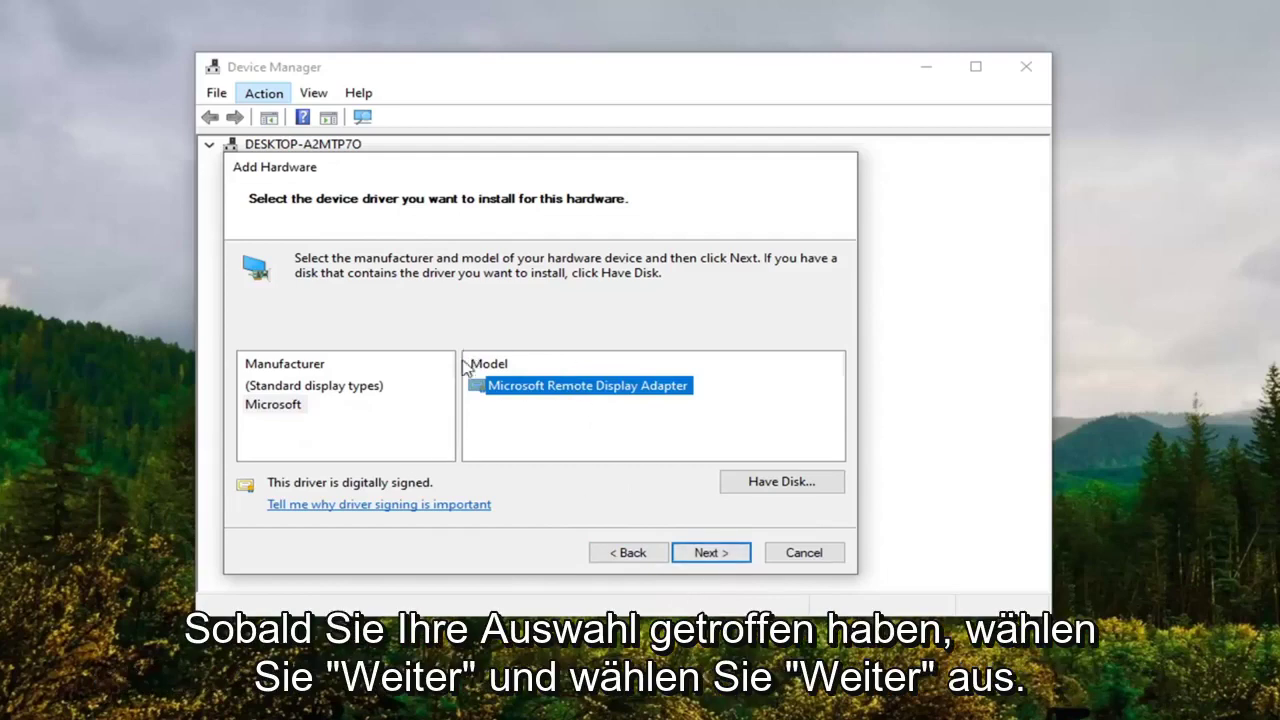
click(700, 555)
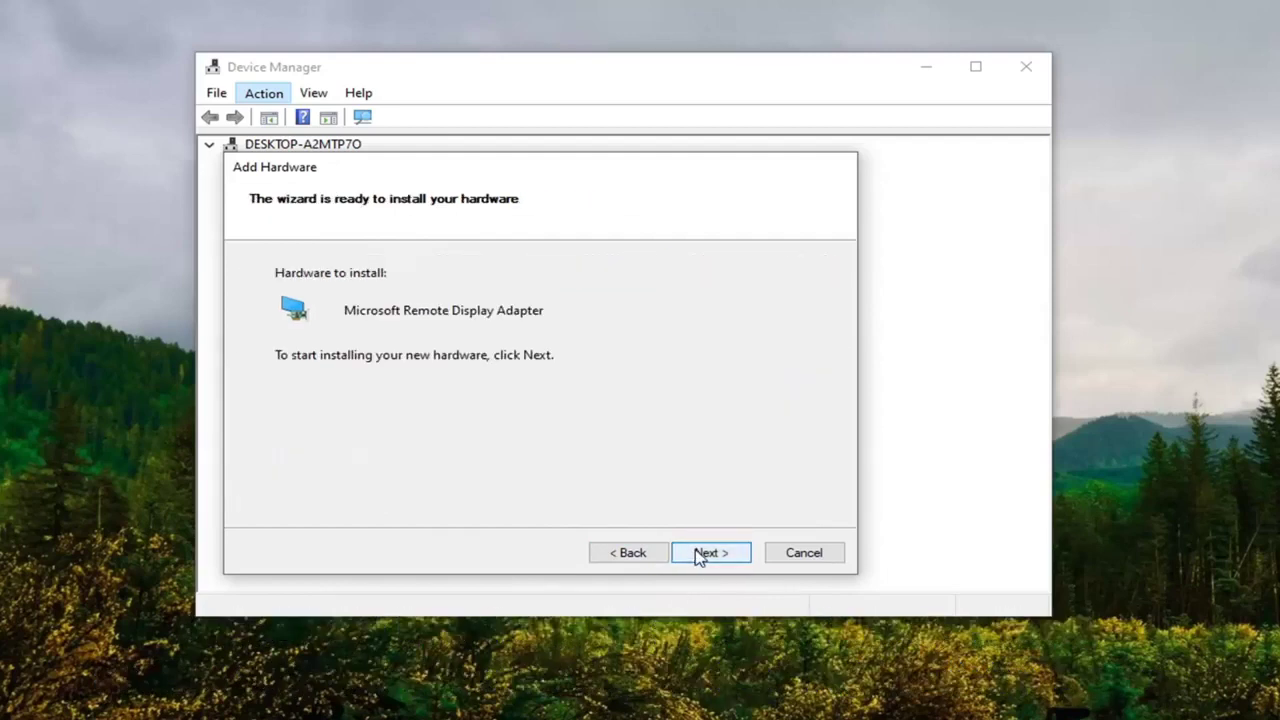
click(703, 553)
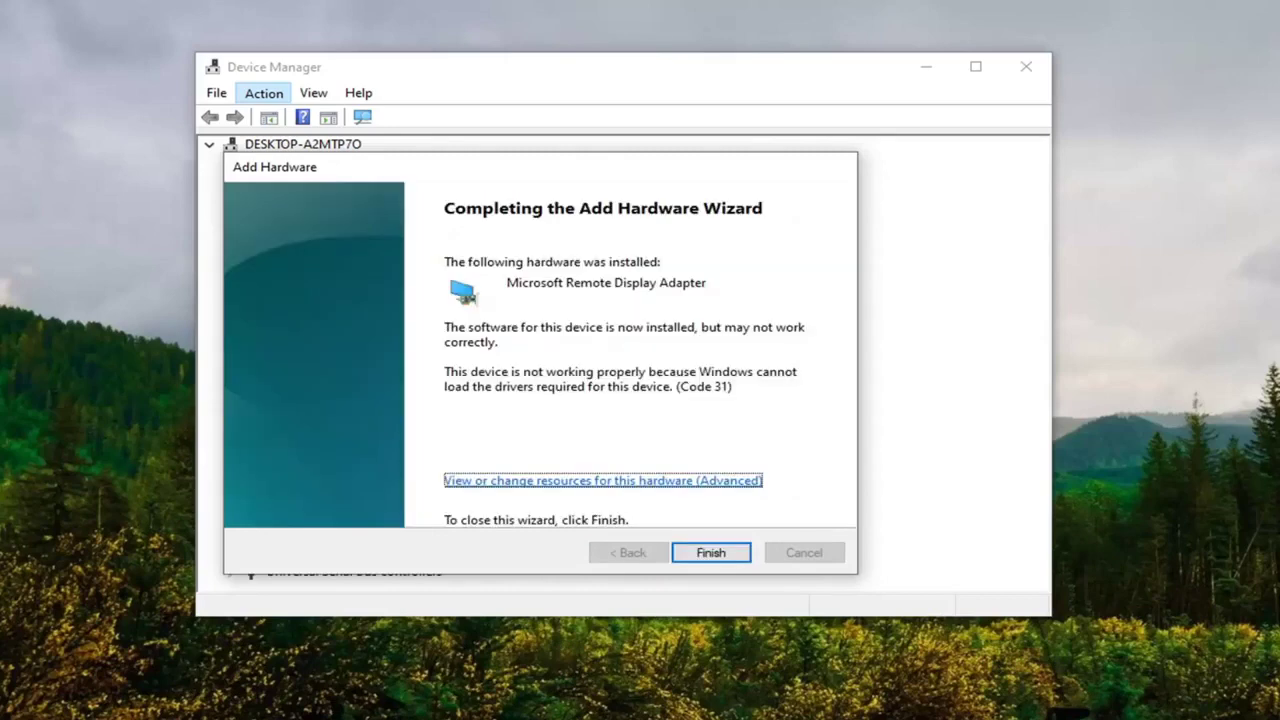
- Finish the wizard and select Microsoft Remote Display Adapter under Display adapters
click(712, 559)
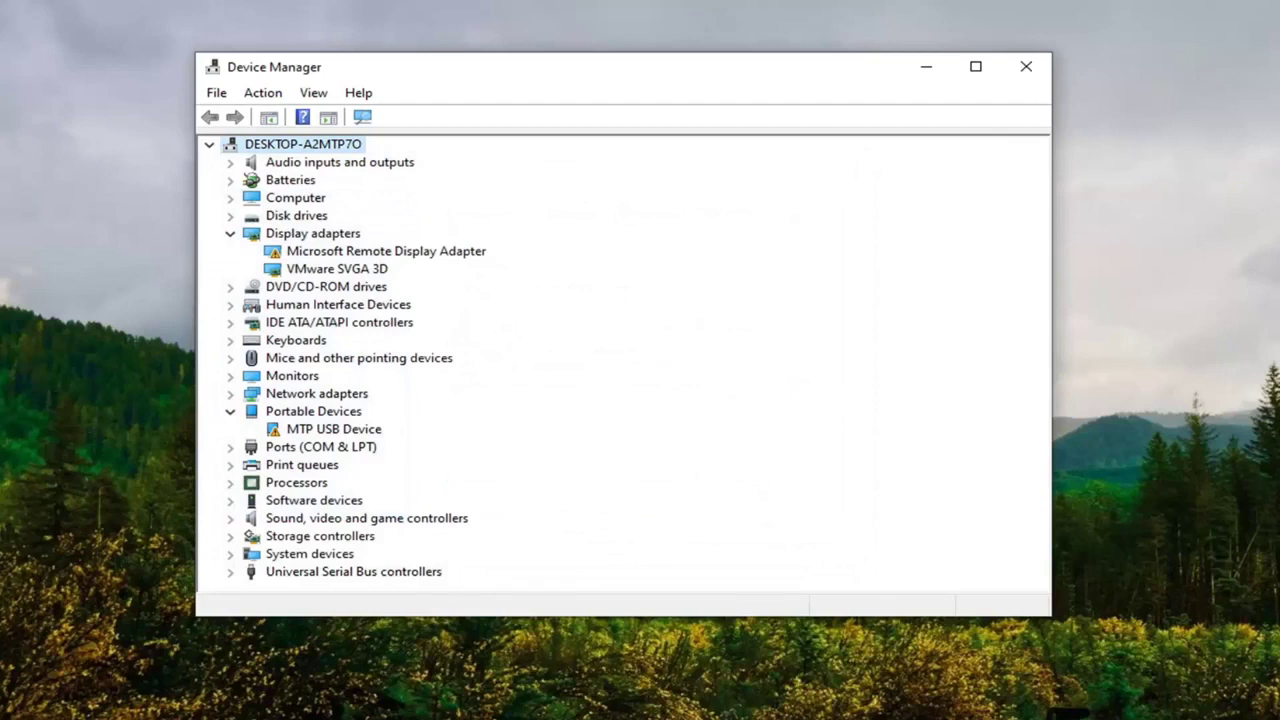
click(310, 251)
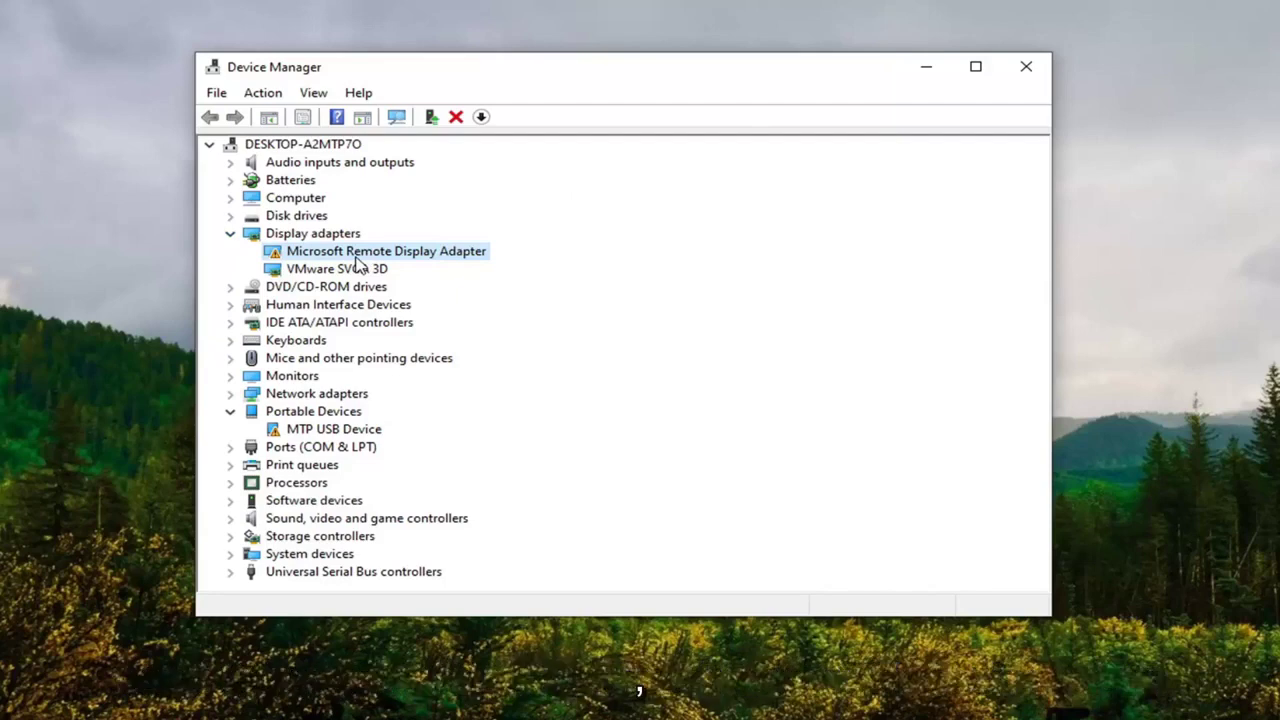
- Update the adapter's driver by picking Microsoft Remote Display Adapter from the driver list
right_click(366, 256)
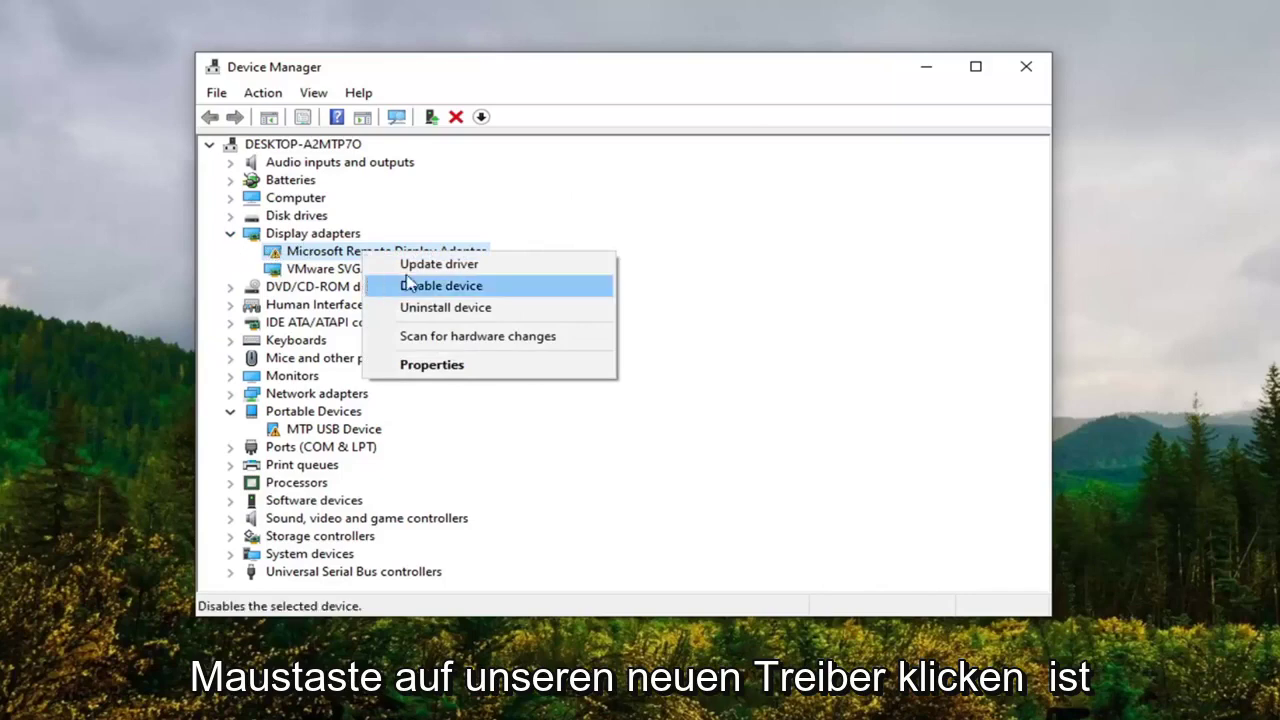
click(425, 263)
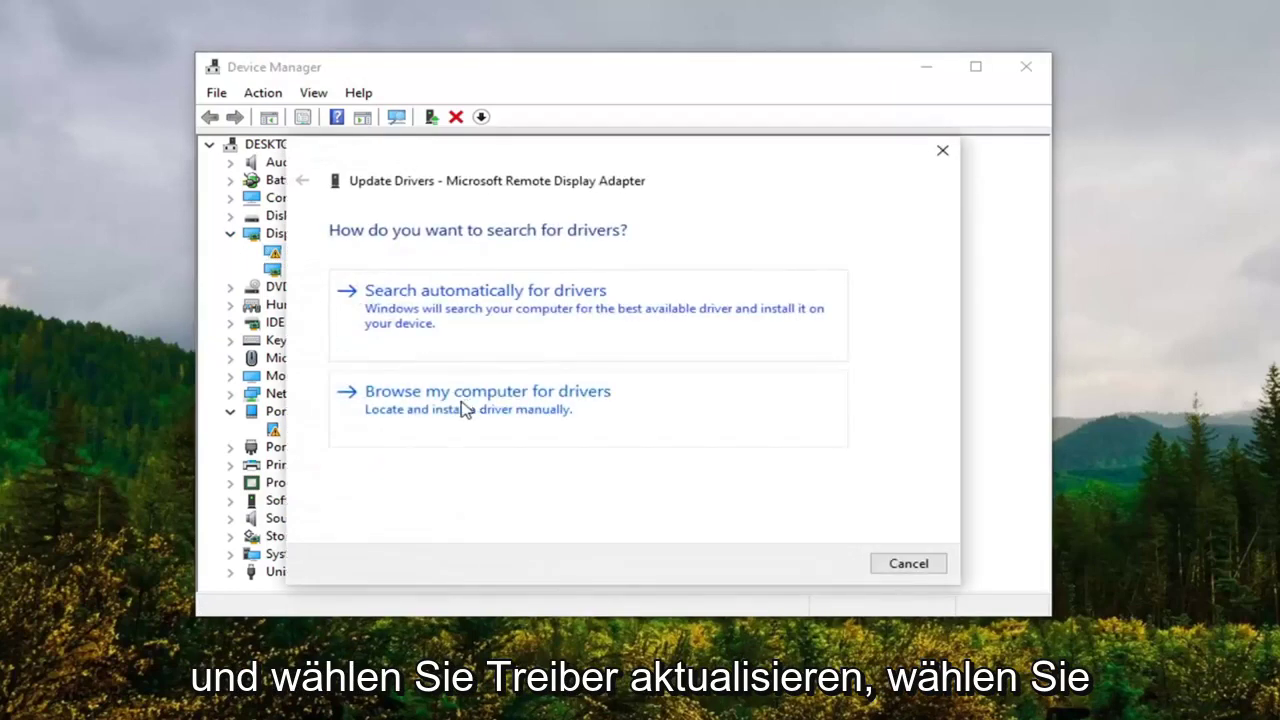
click(483, 413)
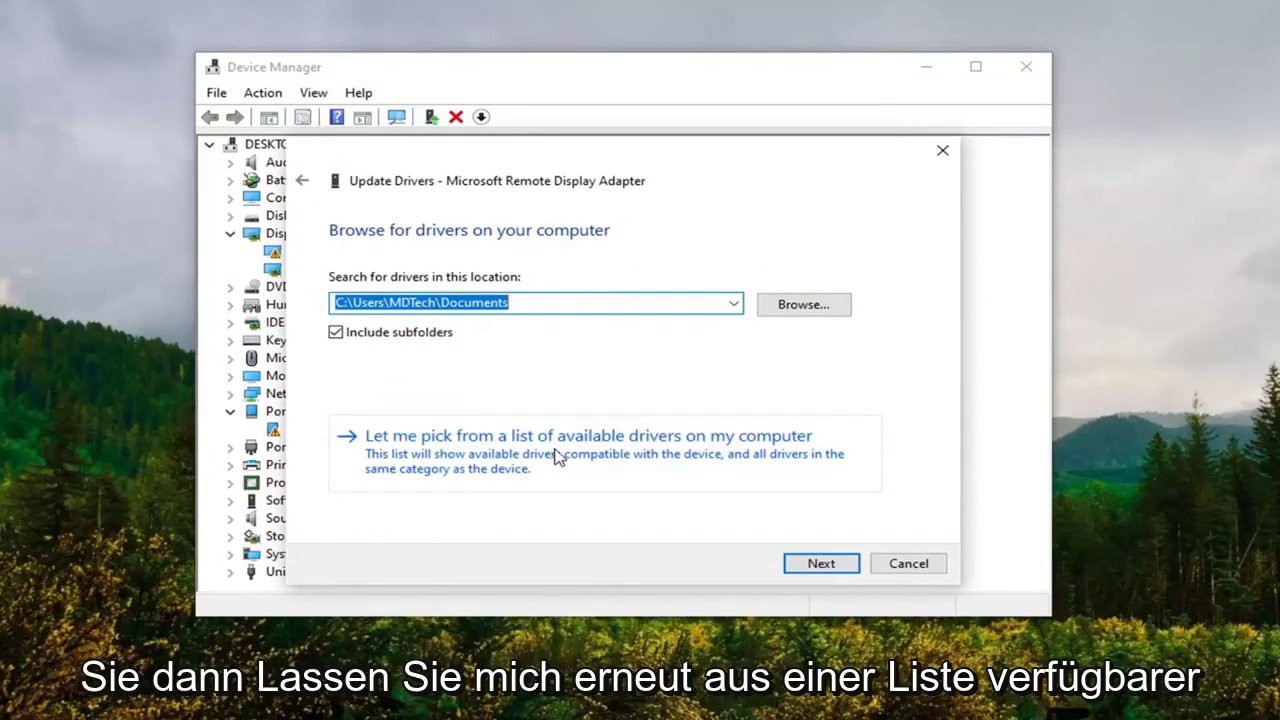
click(686, 454)
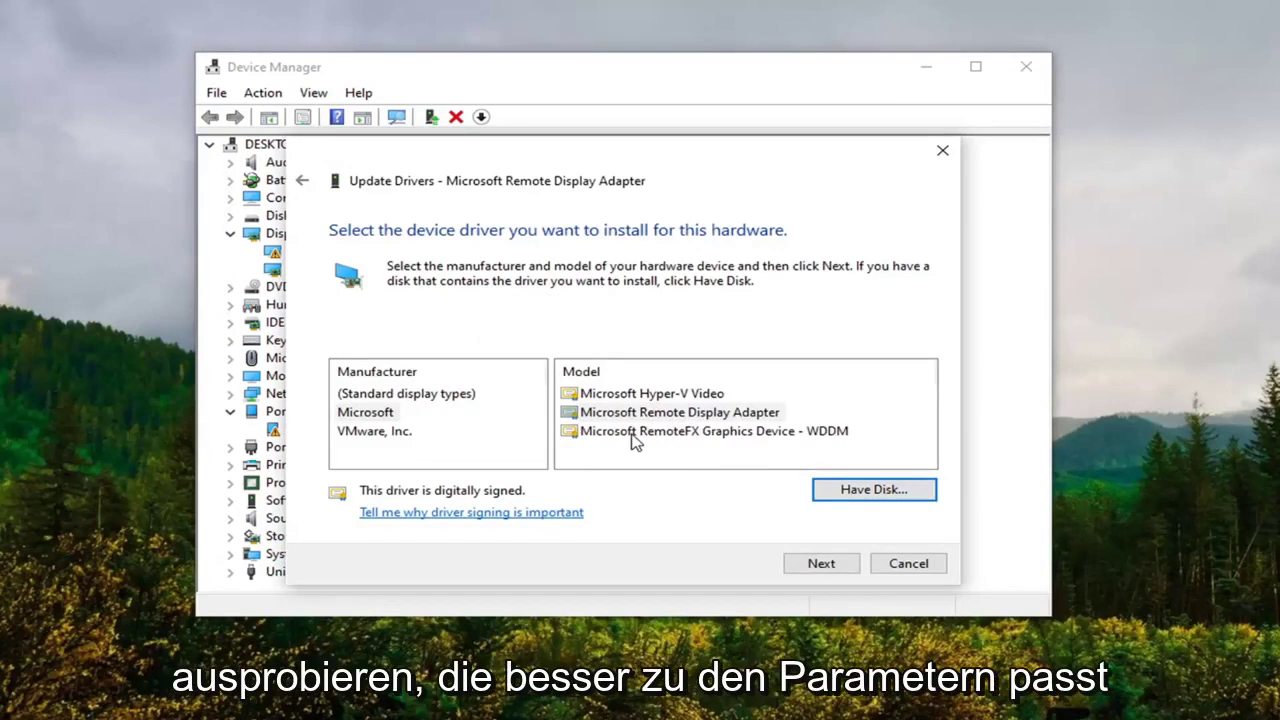
click(650, 412)
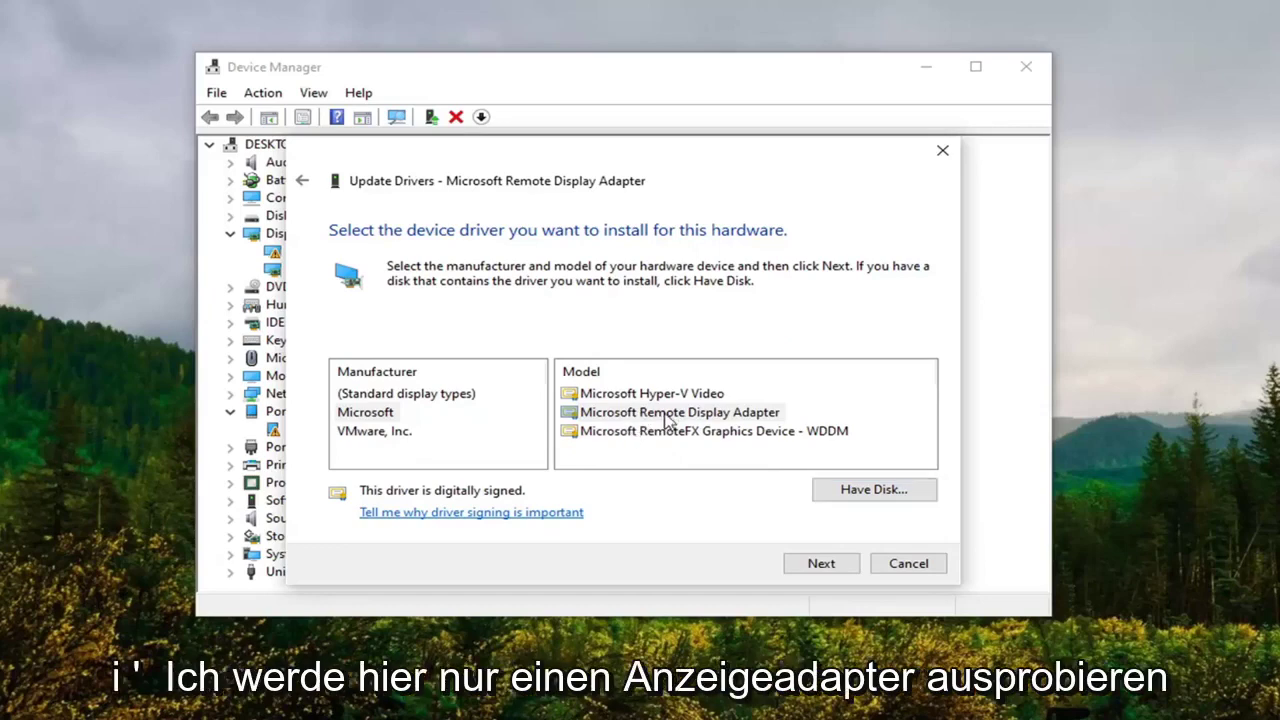
click(821, 563)
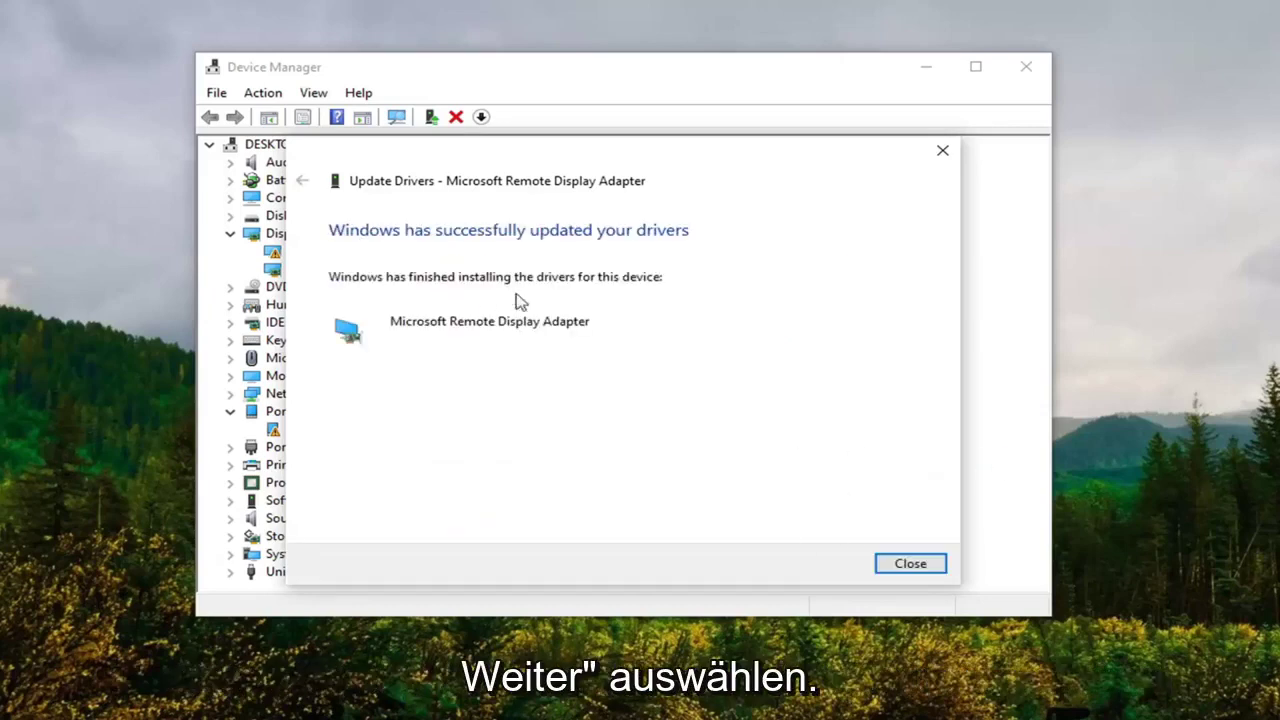
- Collapse Portable Devices, Other devices and Display adapters, then close Device Manager
click(908, 563)
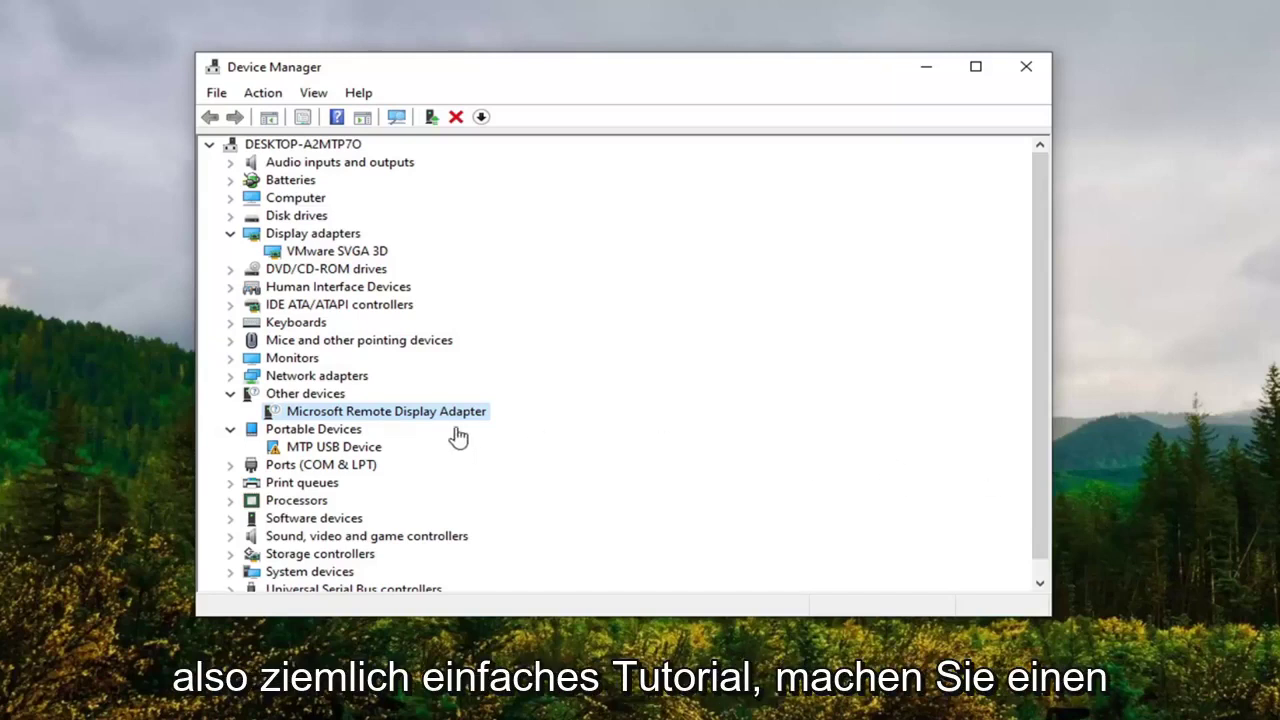
click(230, 429)
click(230, 393)
click(230, 233)
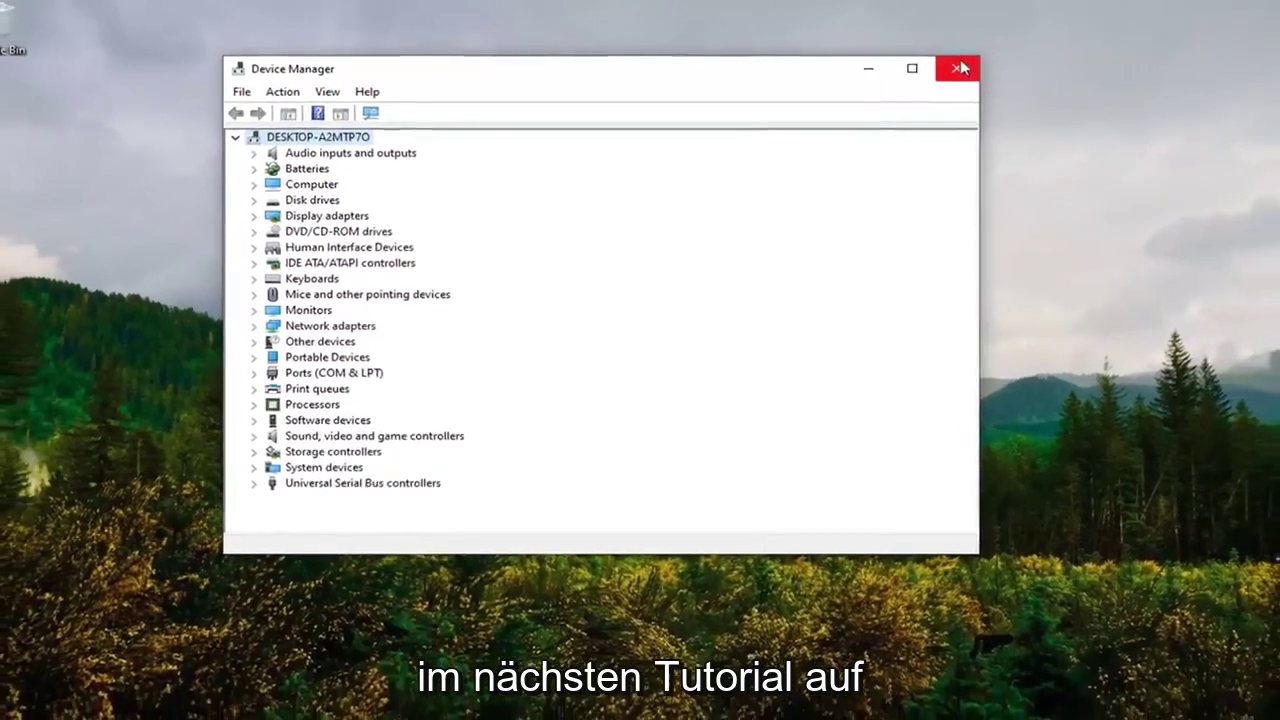
click(1026, 66)
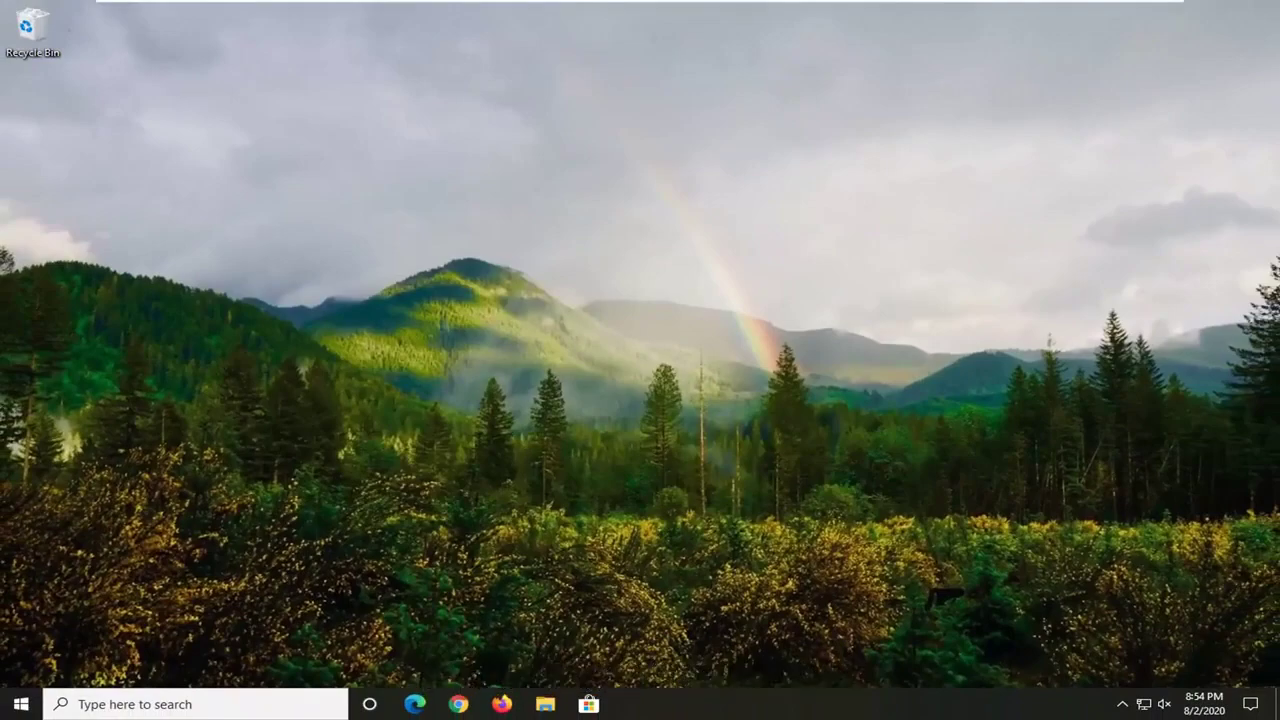